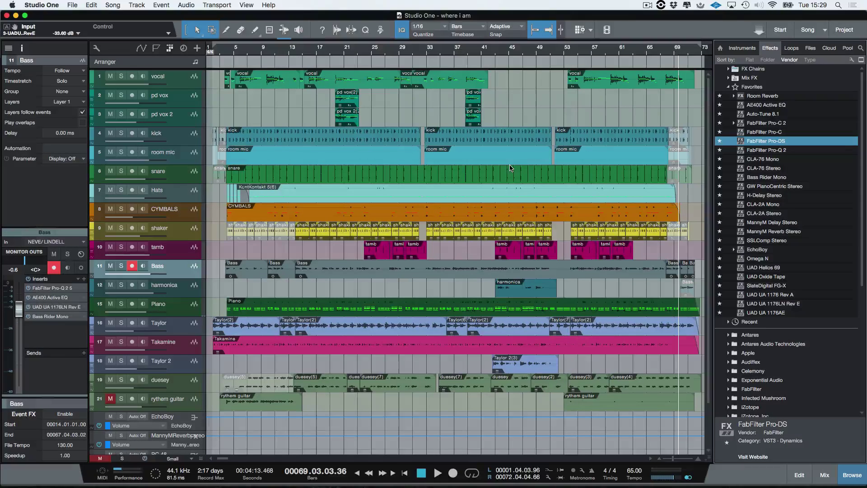
# Switch the Browser from the effects list to the Pool tab to list the song's audio files
pyautogui.click(847, 49)
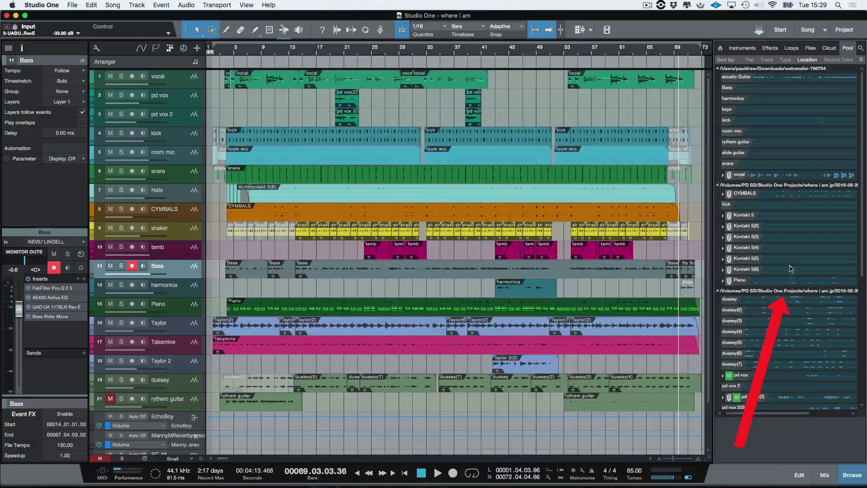
pyautogui.hscroll(5, 789, 252)
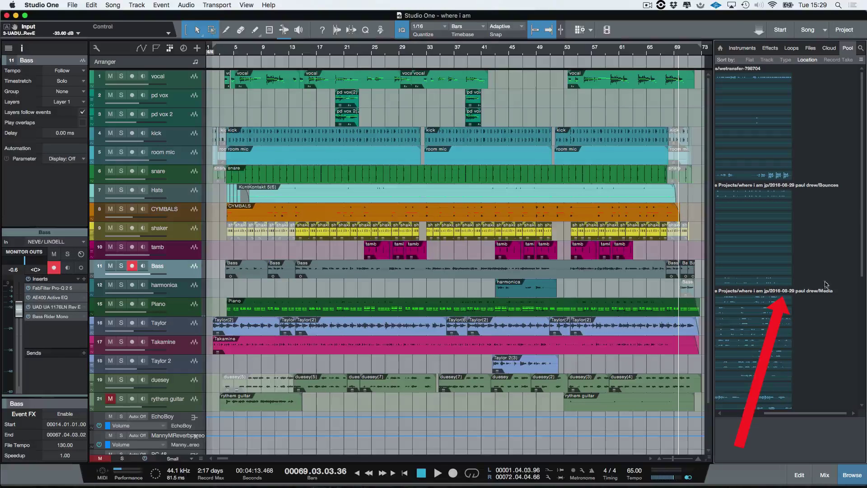
pyautogui.hscroll(-5, 799, 76)
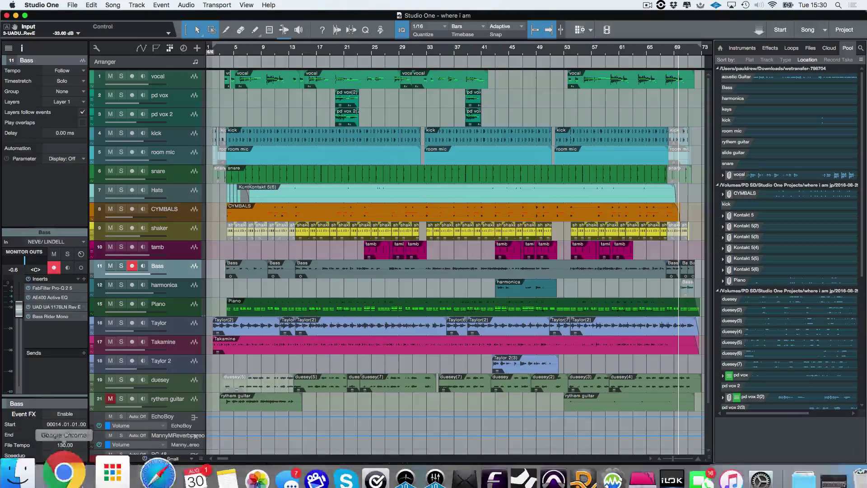
# In Finder, go to PD SD > Studio One Projects and select the 'where i am jp' project folder
pyautogui.click(39, 459)
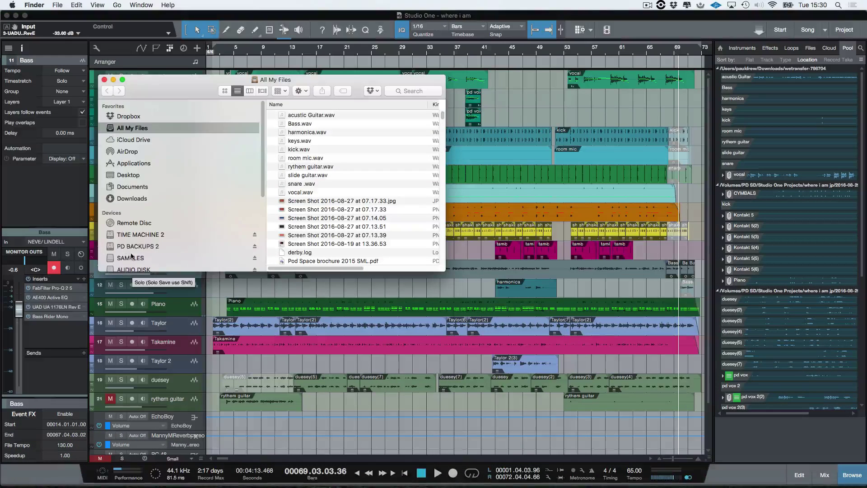
pyautogui.scroll(-5, 109, 208)
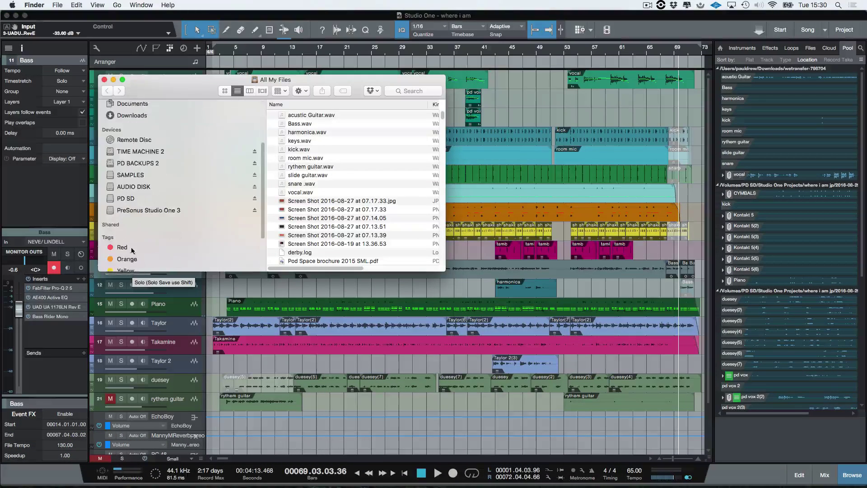
pyautogui.click(130, 199)
pyautogui.doubleClick(319, 223)
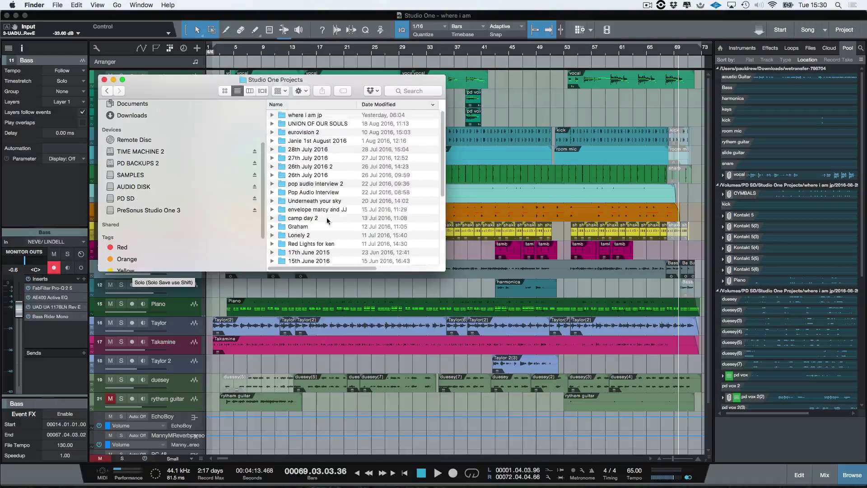
pyautogui.click(311, 115)
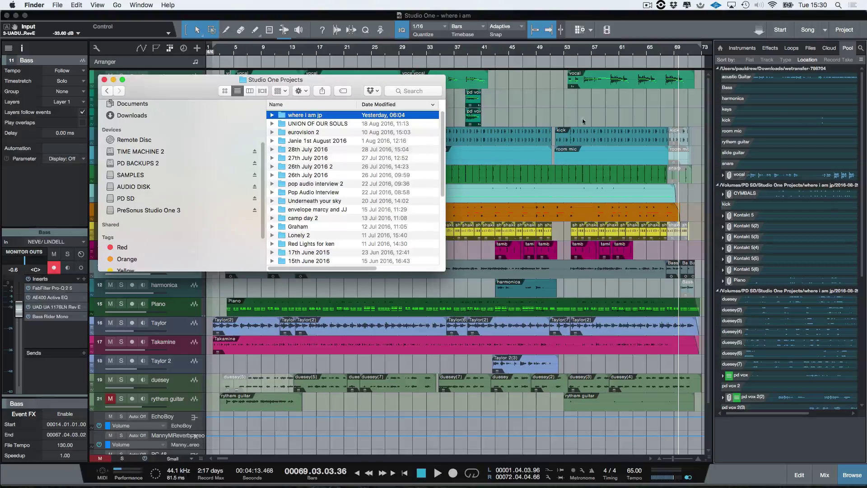
# Copy the Downloads location's 10 external audio files into the song's Media folder with Copy External Files
pyautogui.click(774, 121)
pyautogui.click(718, 68)
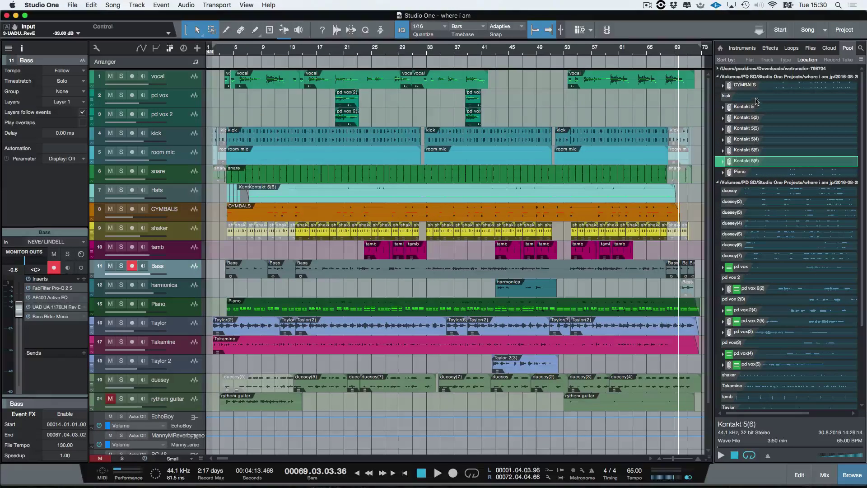
pyautogui.click(758, 86)
pyautogui.click(757, 76)
pyautogui.click(760, 68)
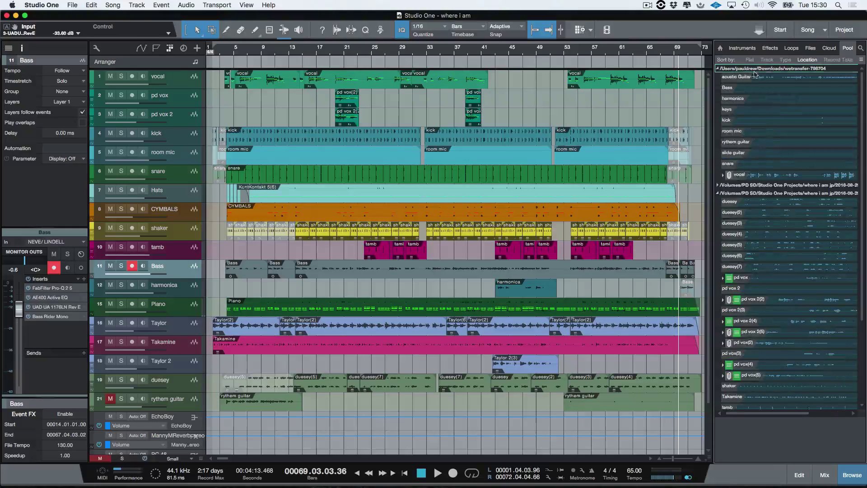
pyautogui.rightClick(761, 70)
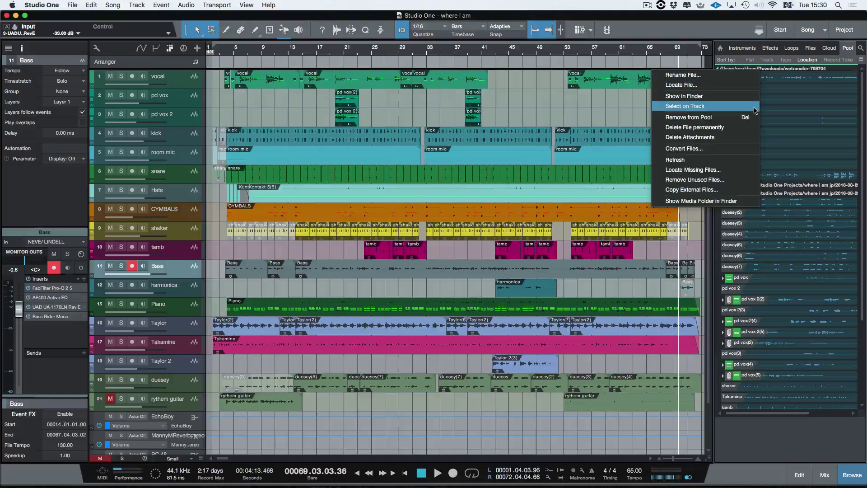
pyautogui.click(718, 190)
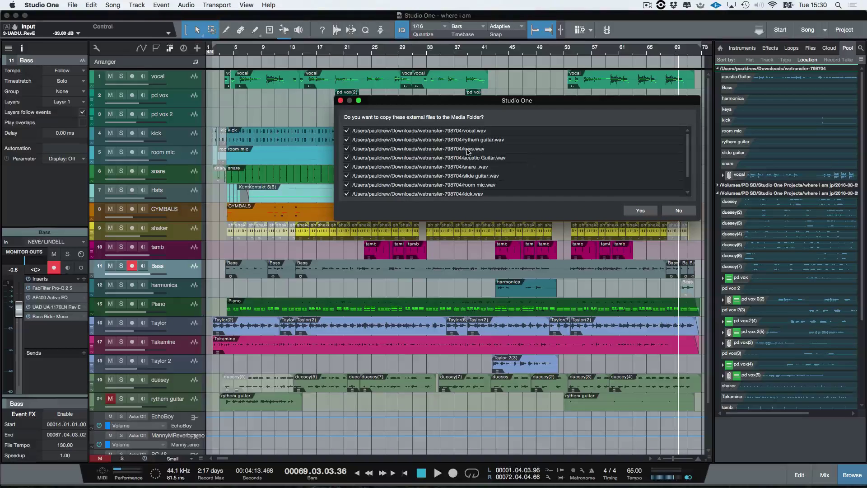
pyautogui.scroll(-2, 415, 146)
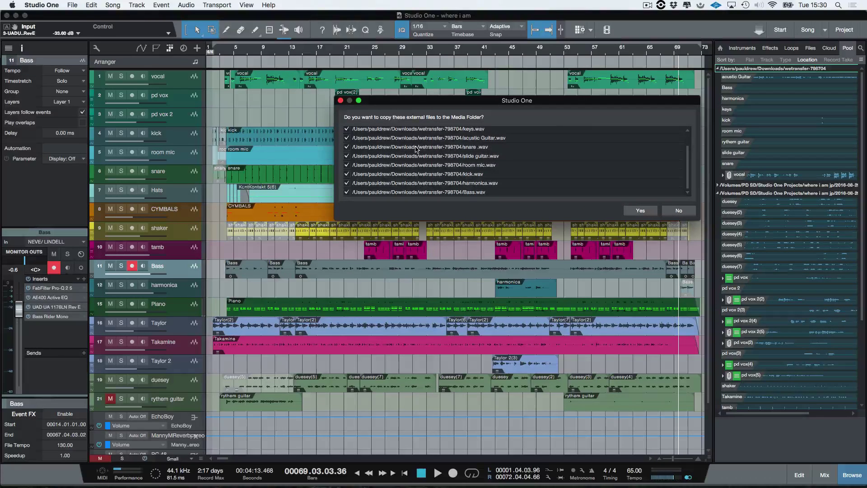
pyautogui.scroll(2, 429, 158)
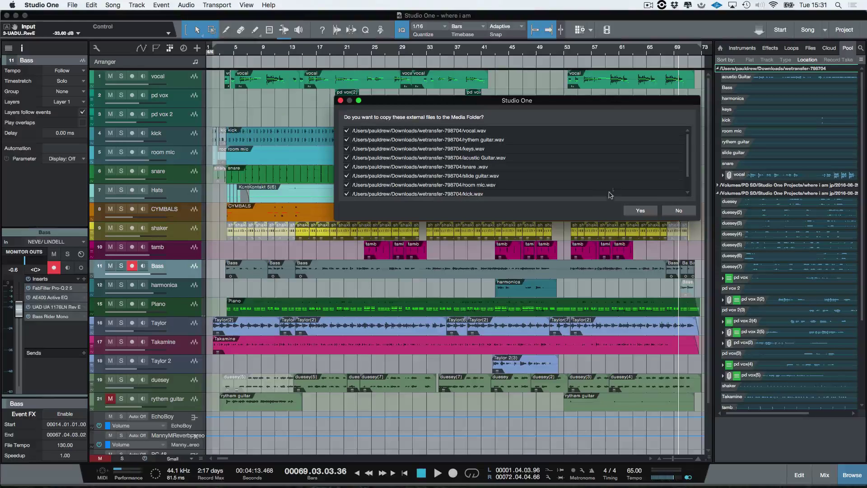
pyautogui.click(643, 211)
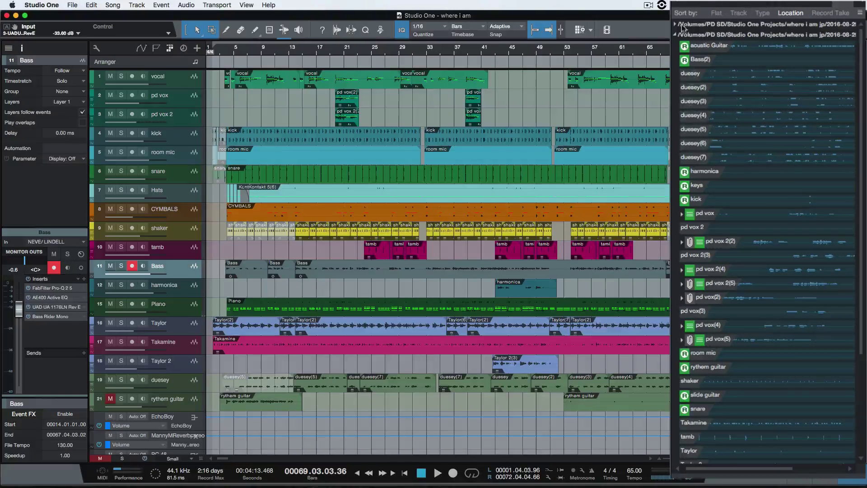
# Expand and collapse the Pool's location folders to confirm the files now sit in the song folder
pyautogui.click(718, 69)
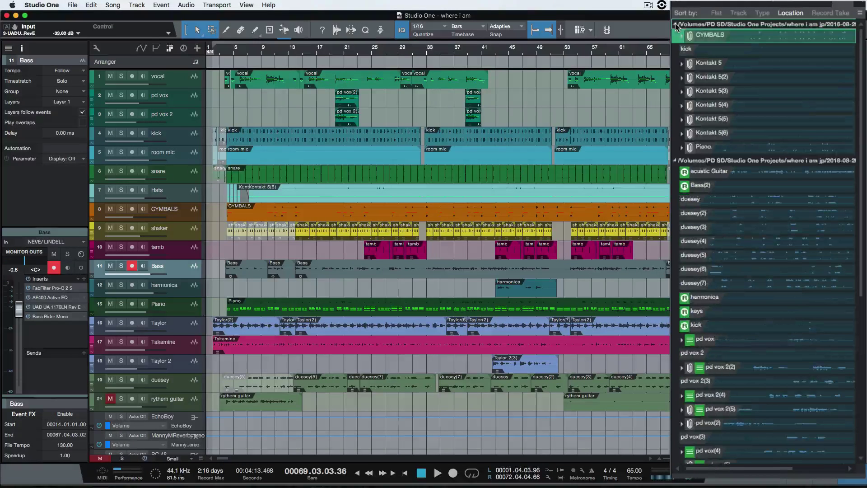
pyautogui.click(675, 24)
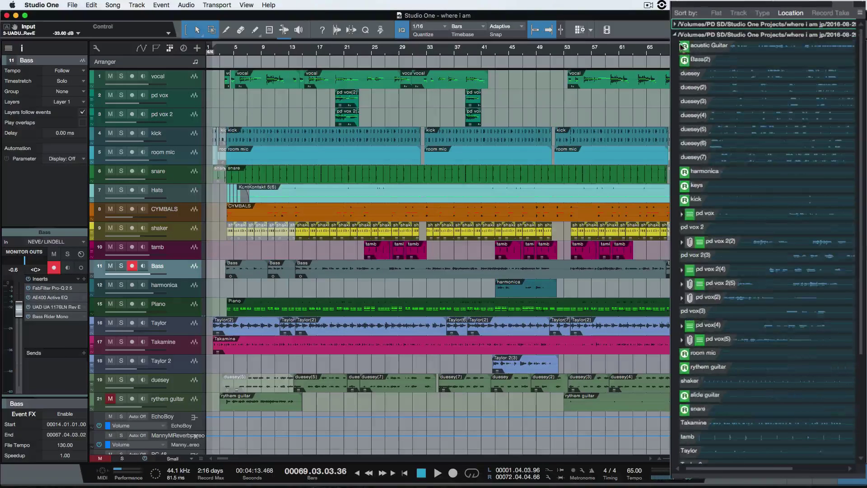
pyautogui.click(675, 34)
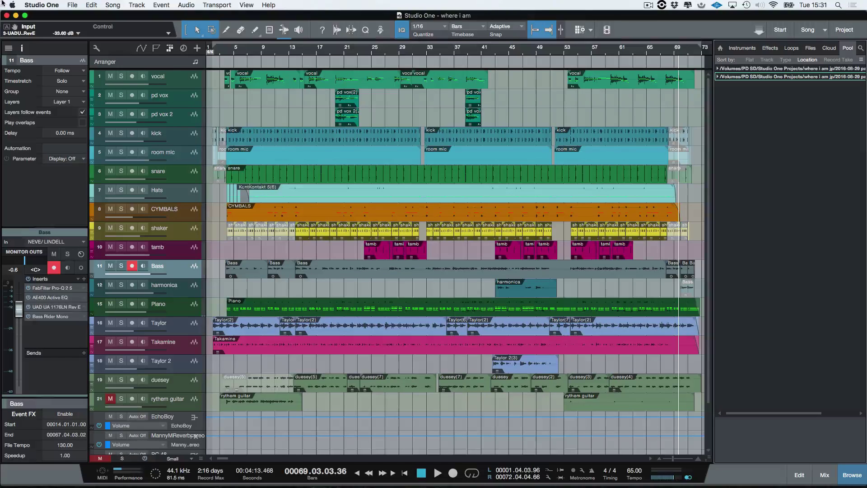
# Save the song to a new Desktop folder named 'Where I Am' using Save to New Folder
pyautogui.click(70, 5)
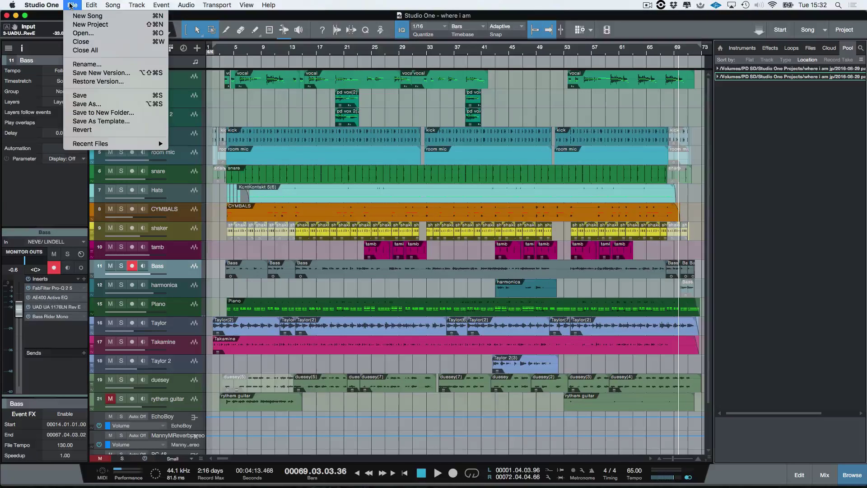
pyautogui.click(93, 114)
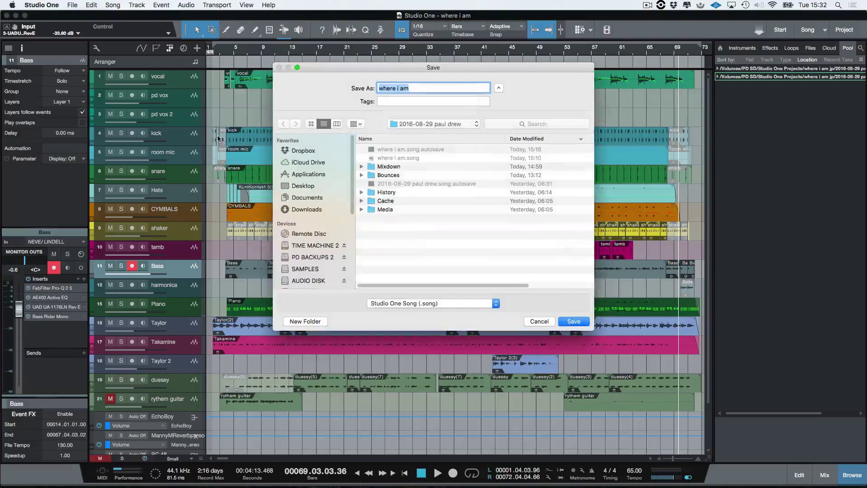
pyautogui.click(306, 186)
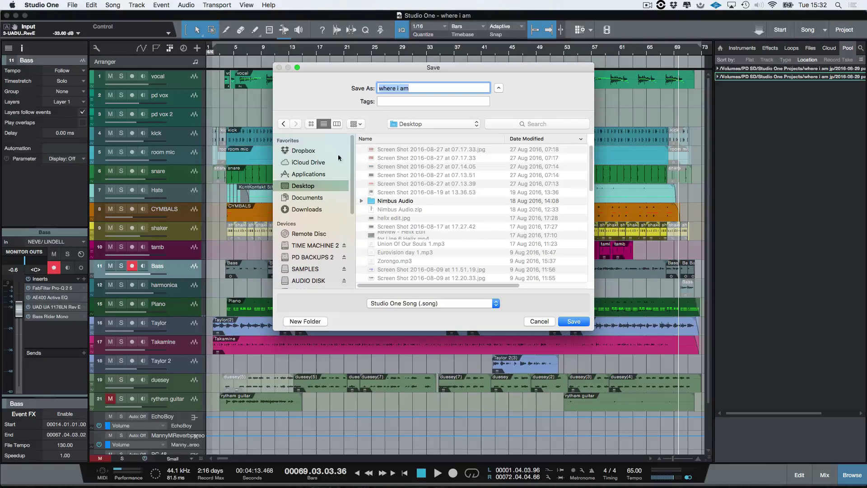
pyautogui.click(304, 321)
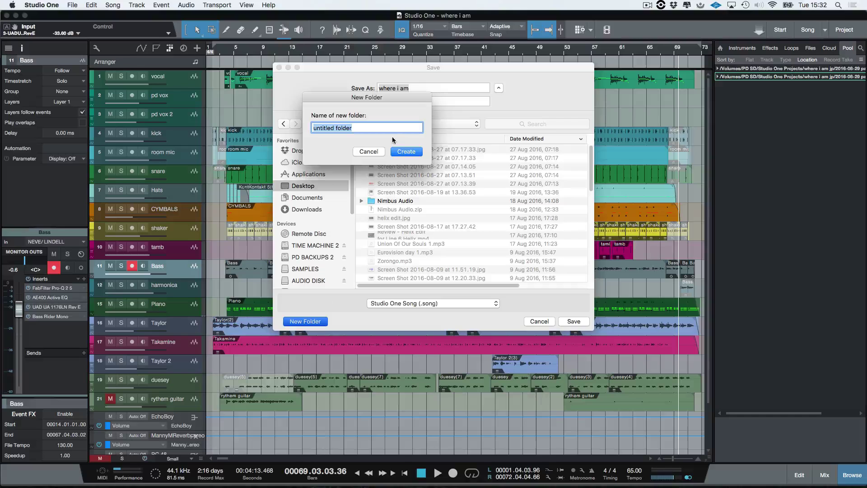
pyautogui.write('Where I Am')
pyautogui.press('Return')
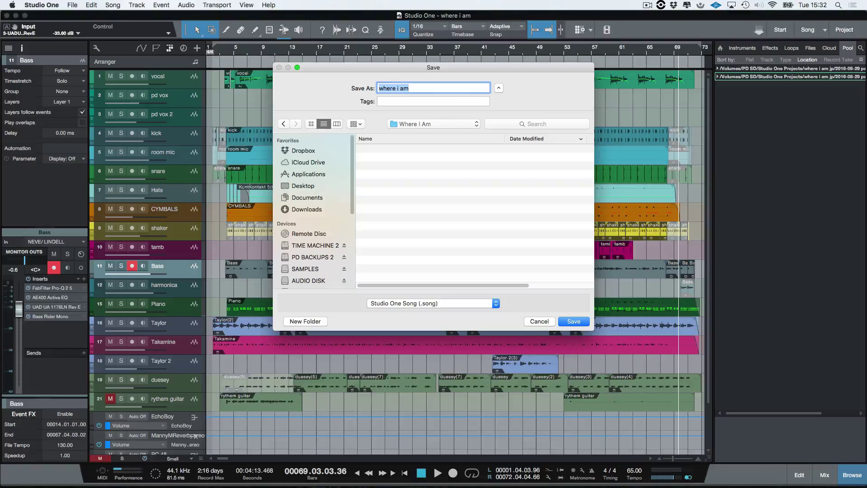
pyautogui.click(572, 321)
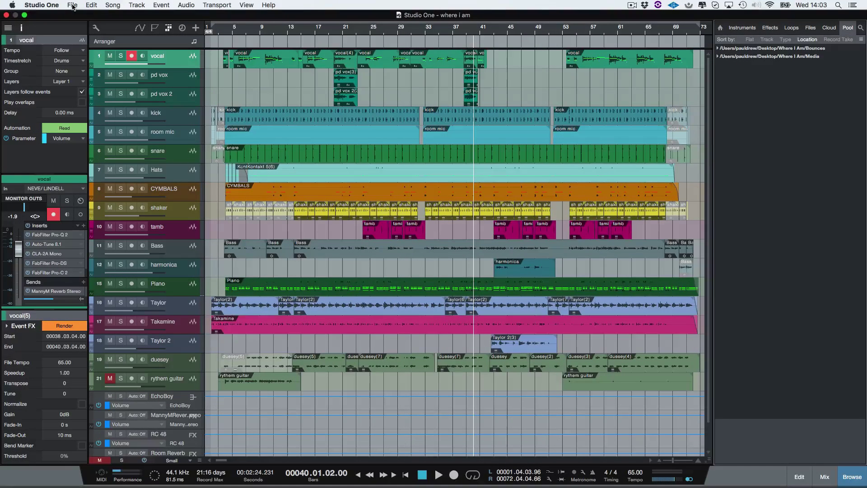
# Enable 'Ask to copy external files when saving Song' in Preferences > Locations
pyautogui.click(53, 6)
pyautogui.click(52, 30)
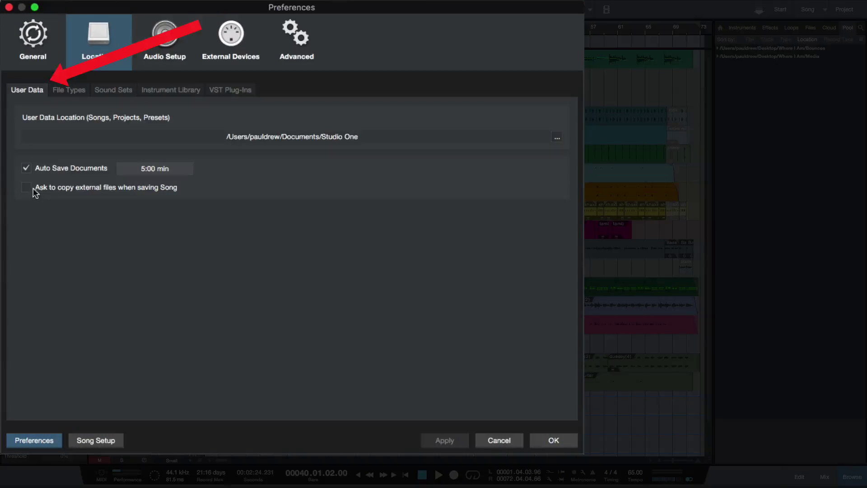
pyautogui.click(30, 187)
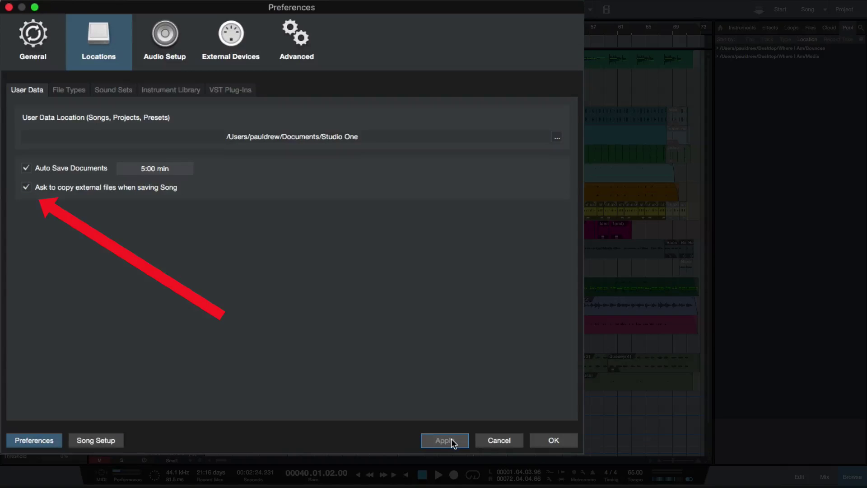